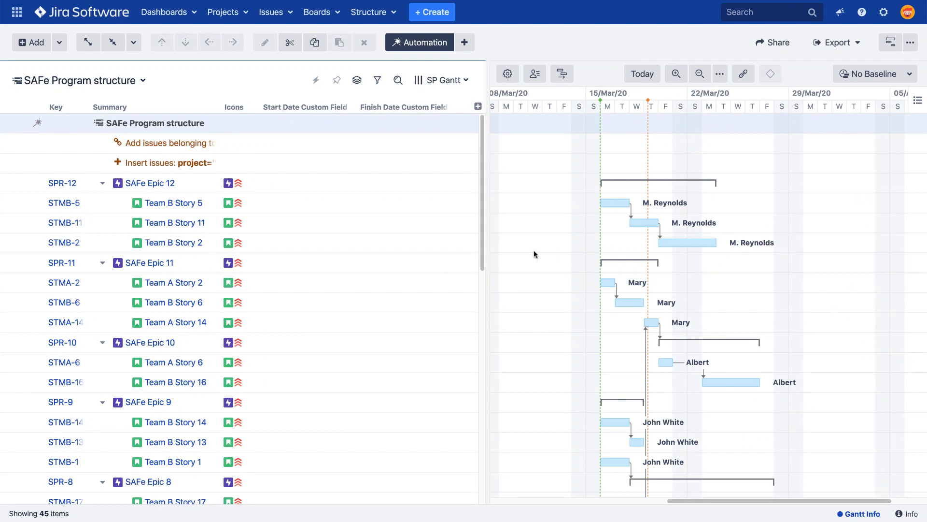
Search the column list for 'gantt' without adding one, then view Team B Story 5's schedule details.
left_click(479, 107)
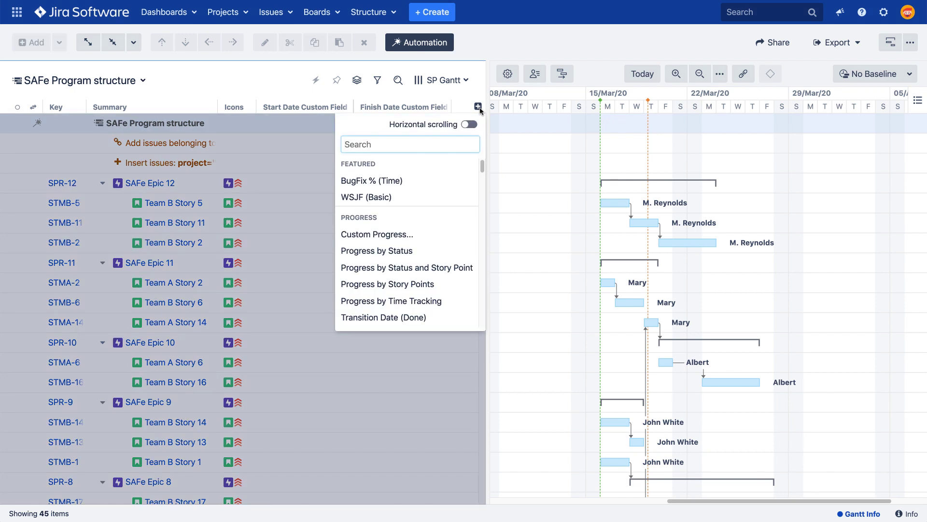
type("gantt")
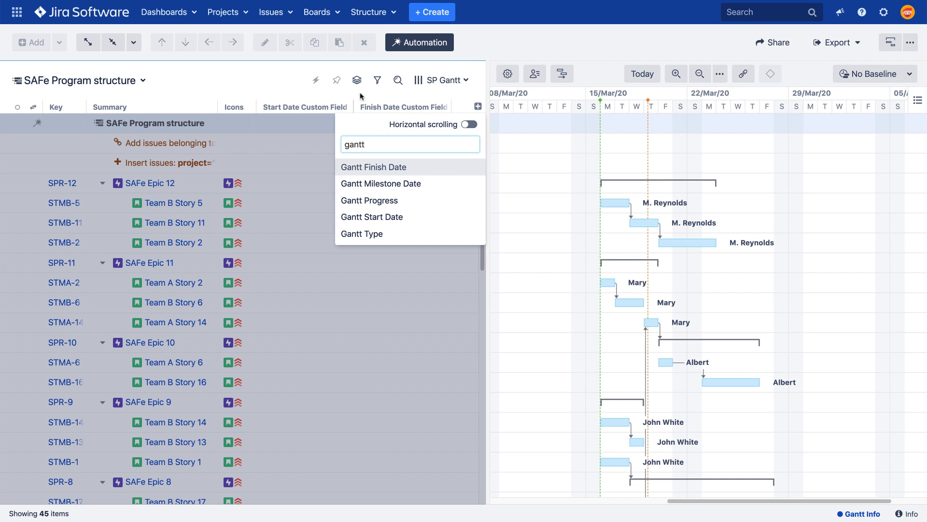
left_click(265, 80)
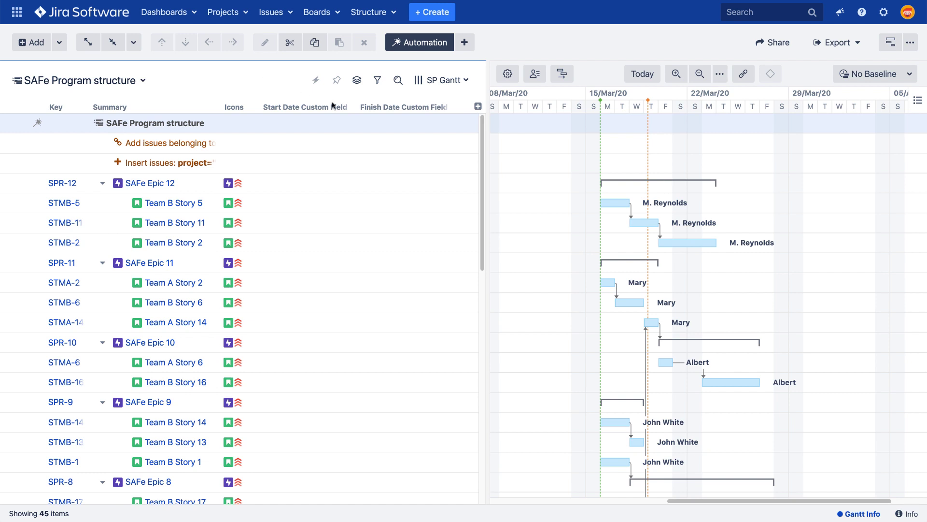
left_click(617, 205)
Add the Gantt Start Date and Gantt Finish Date columns to the structure grid.
left_click(478, 106)
type("gantt")
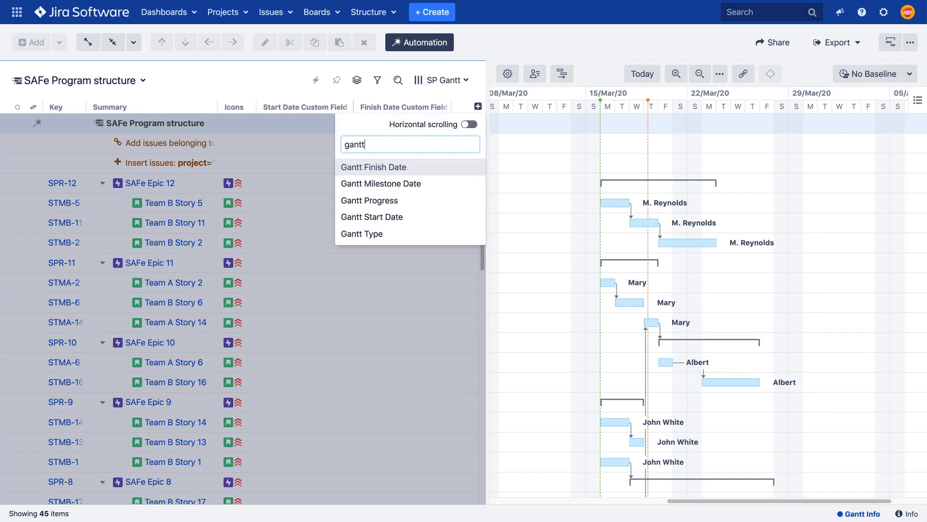
left_click(400, 217)
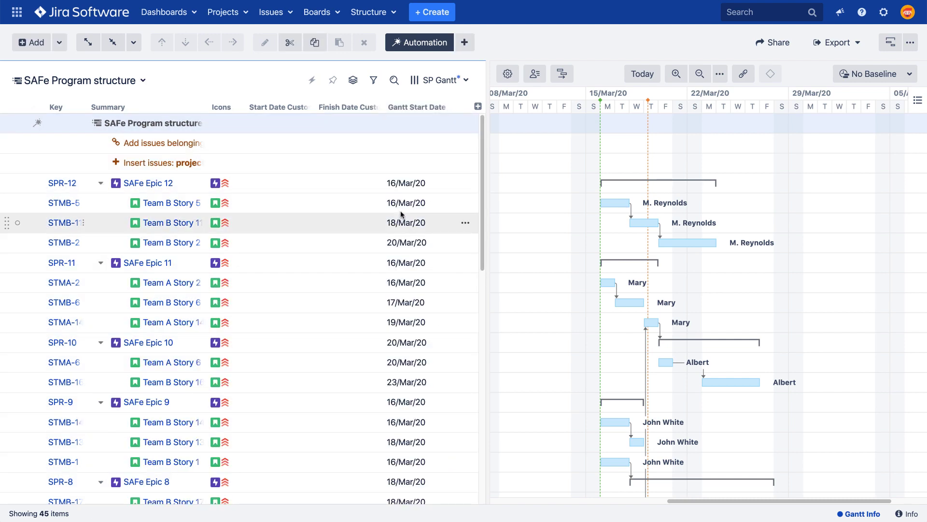
left_click(478, 106)
type("gantt")
left_click(405, 168)
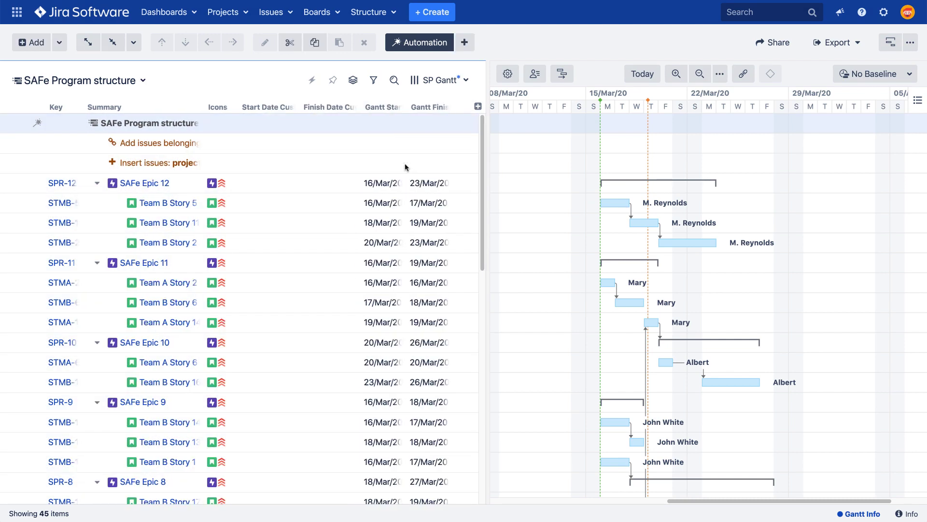
Create and save an Attribute to Issue Field effector 'Gantt Start Date' copying Gantt Start Date into Start Date Custom Field.
left_click(464, 47)
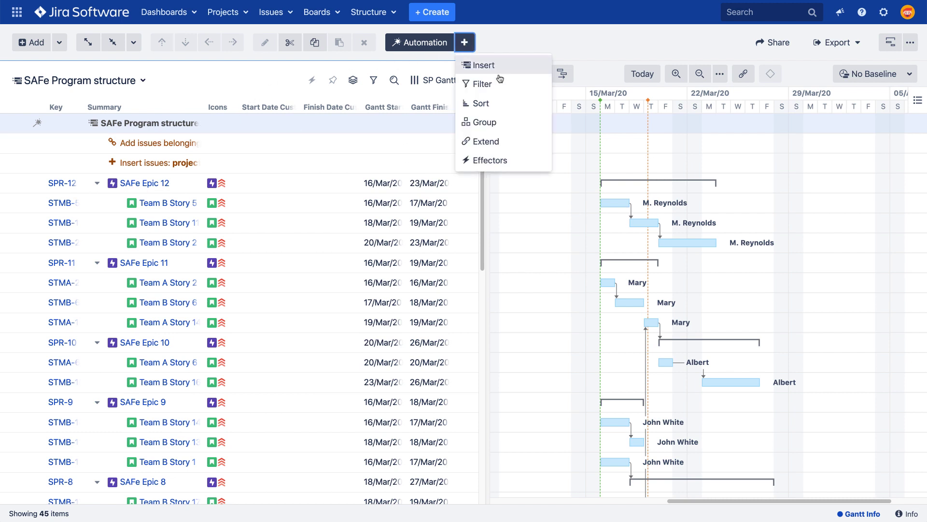
left_click(517, 160)
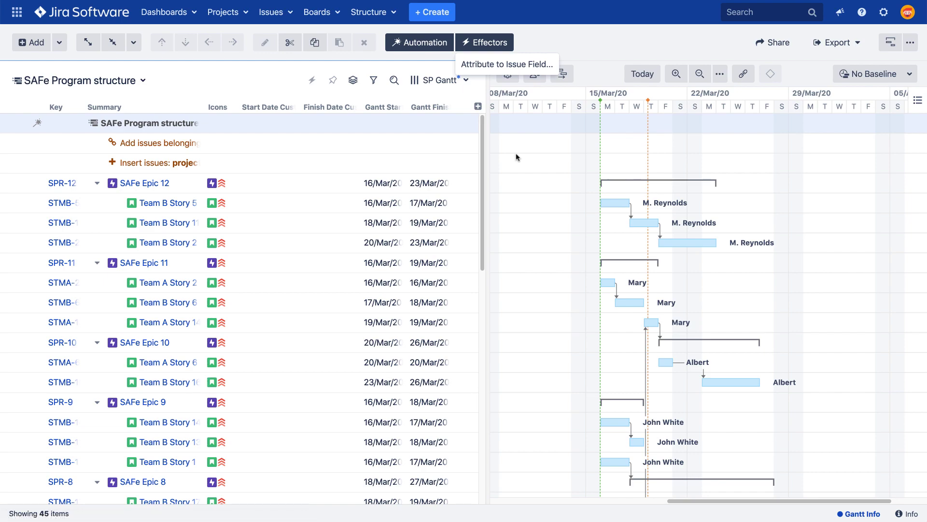
left_click(543, 73)
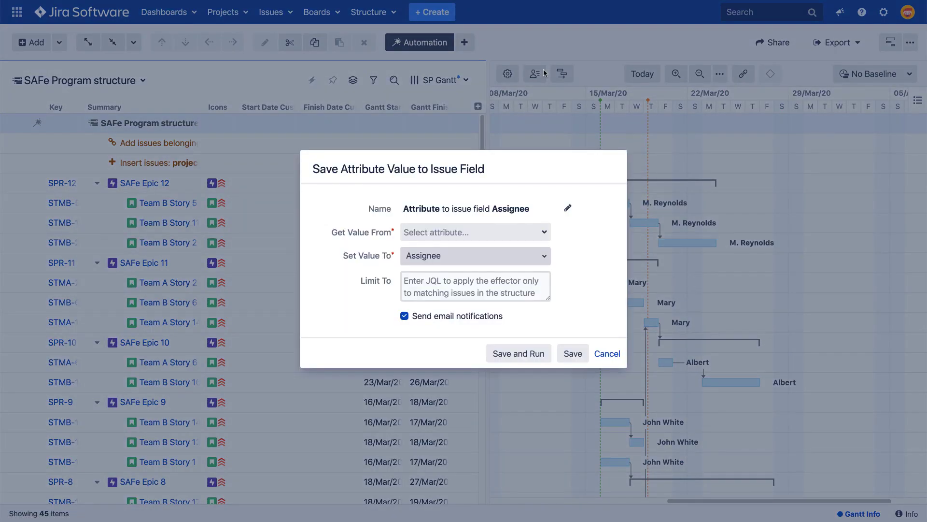
left_click(568, 208)
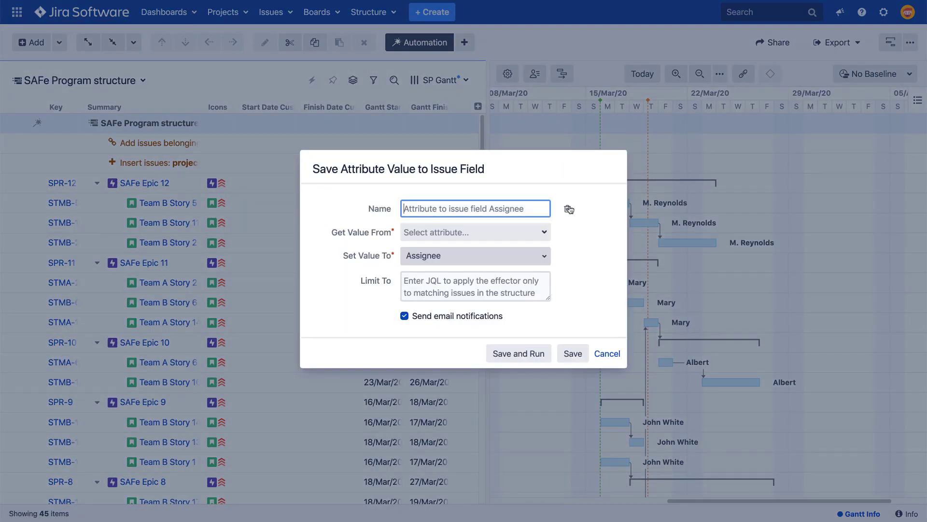
type("Gantt Start Date")
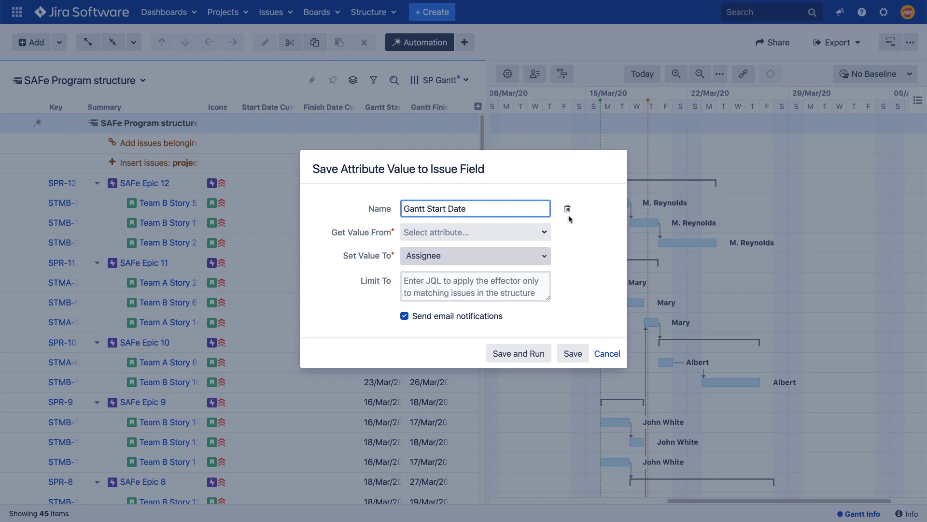
left_click(543, 233)
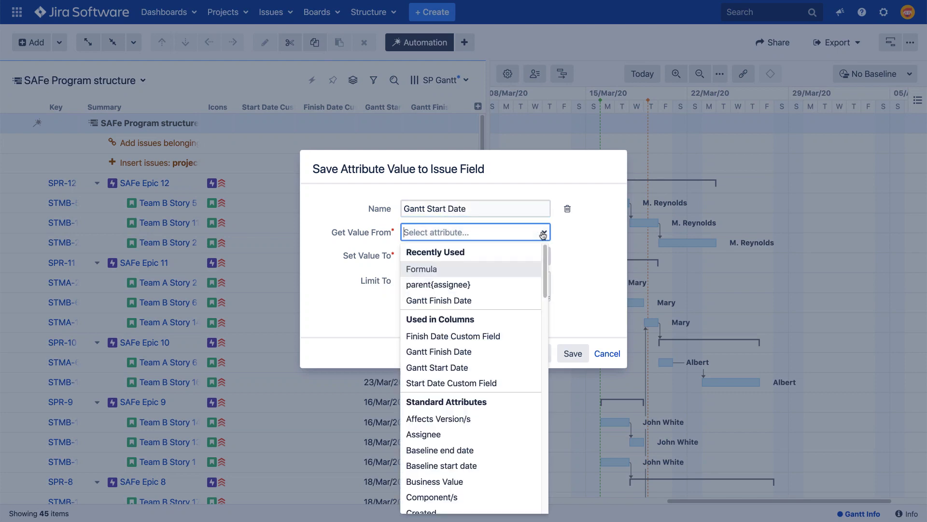
left_click(497, 367)
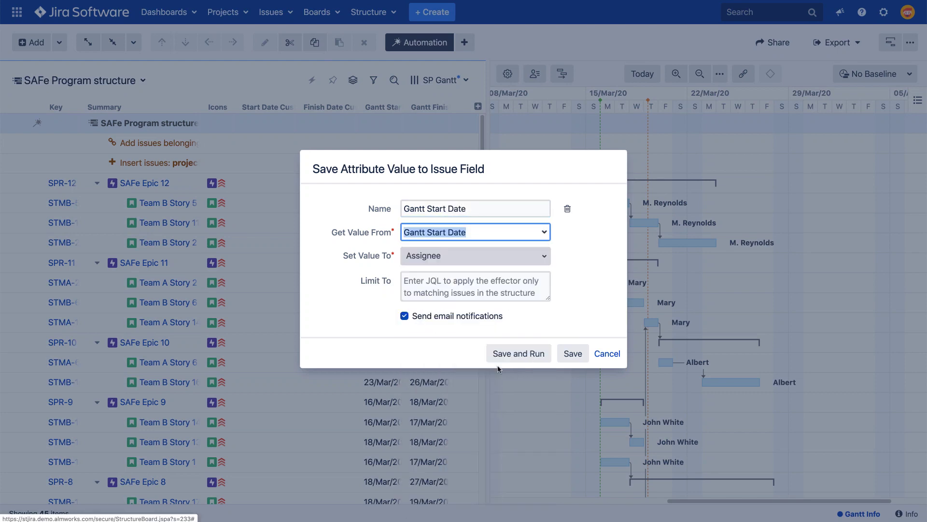
left_click(545, 259)
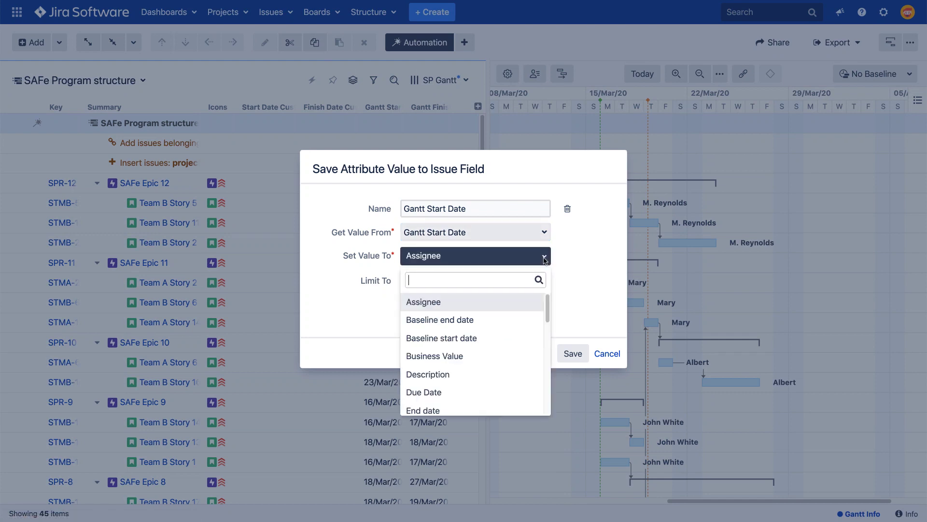
left_click_drag(547, 309, 534, 383)
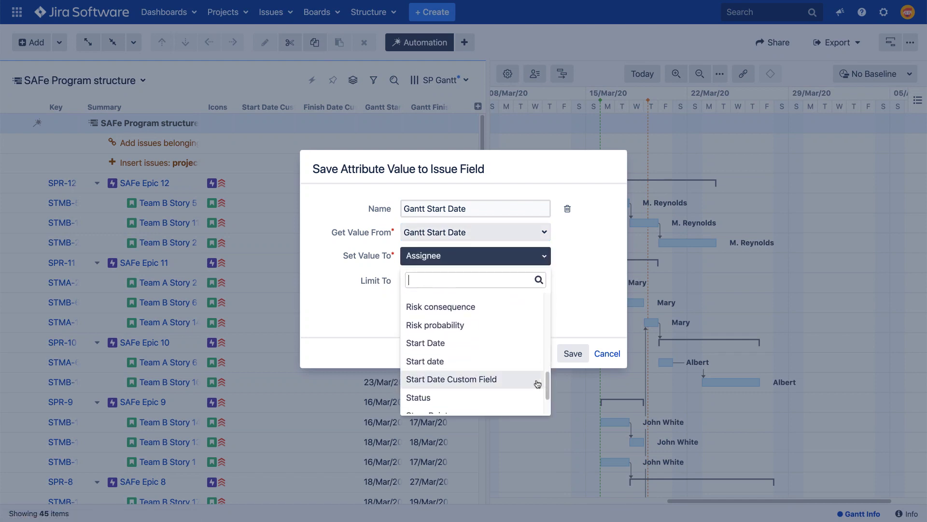
left_click(501, 379)
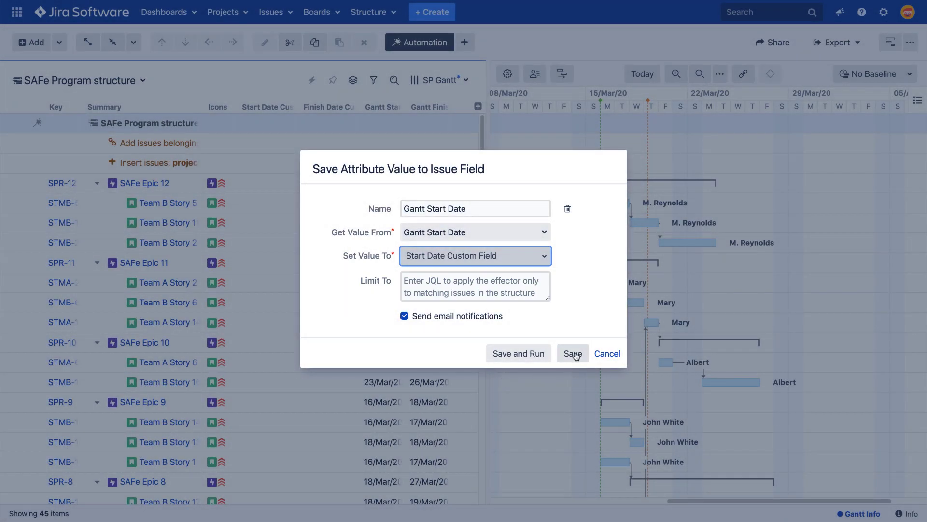
left_click(573, 353)
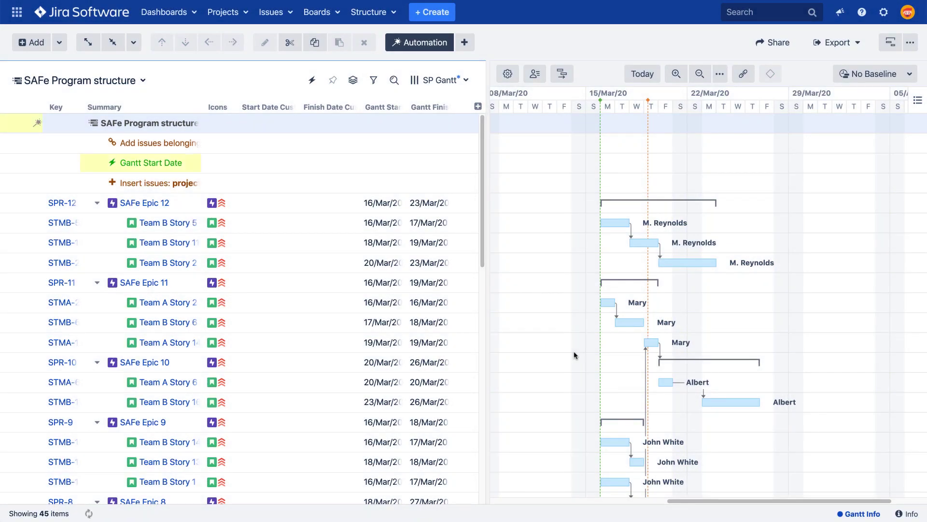
Create and save an Attribute to Issue Field effector 'Gantt Finish Date' writing into Finish Date Custom Field.
left_click(465, 43)
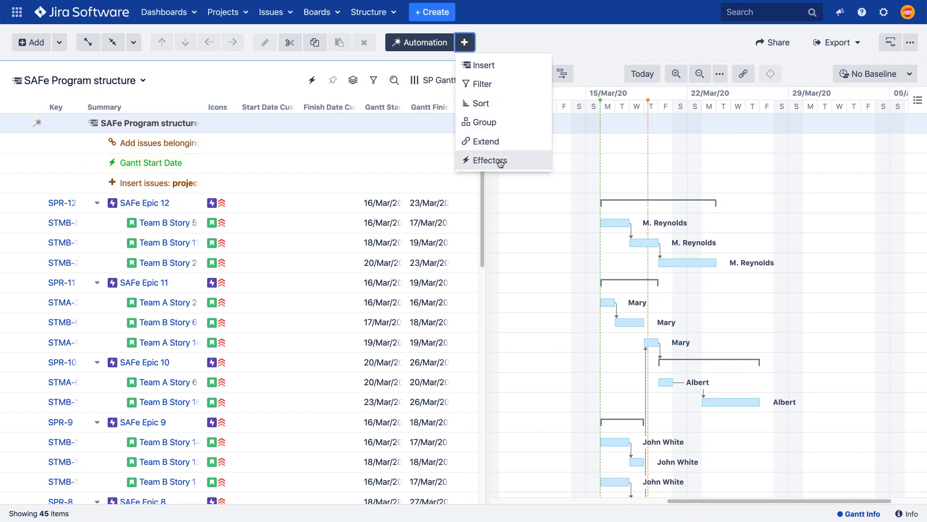
left_click(483, 160)
left_click(518, 70)
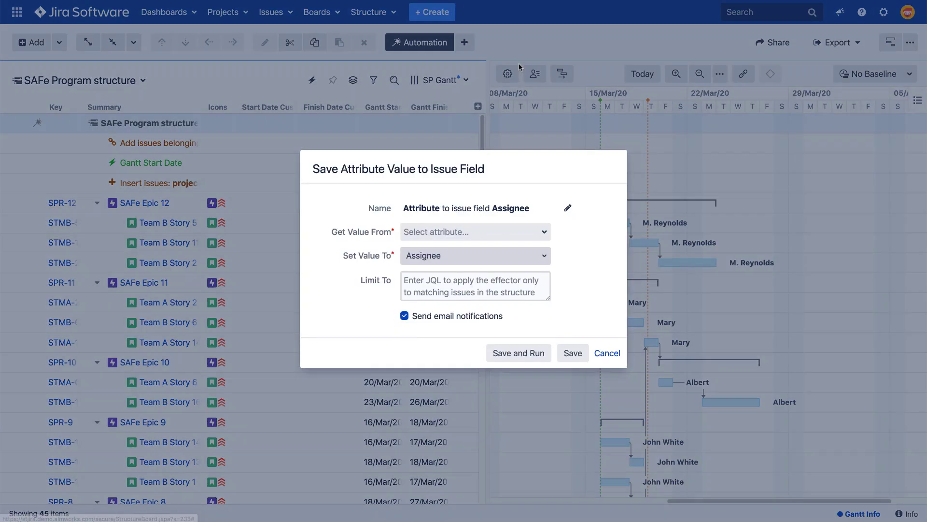
left_click(568, 208)
type("Gantt Finish Date")
left_click(571, 231)
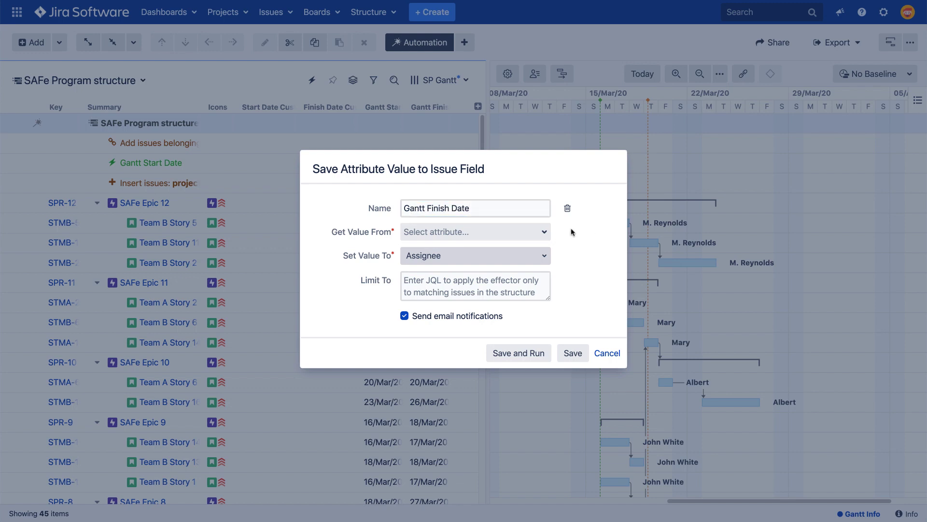
left_click(546, 233)
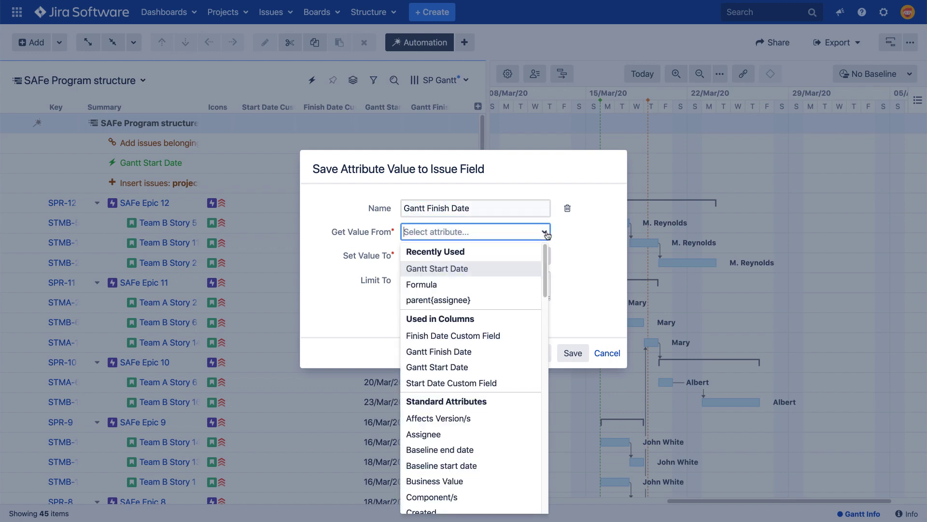
left_click(499, 357)
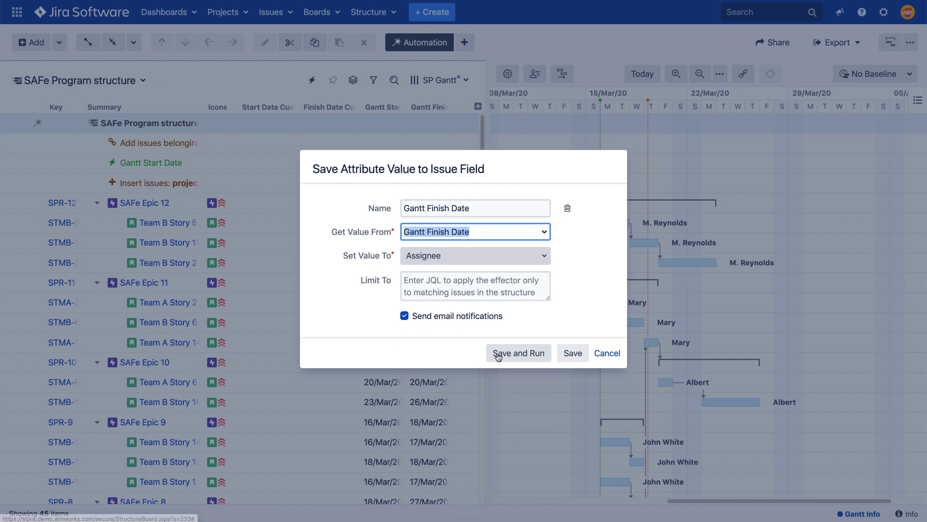
left_click(545, 260)
type("finish")
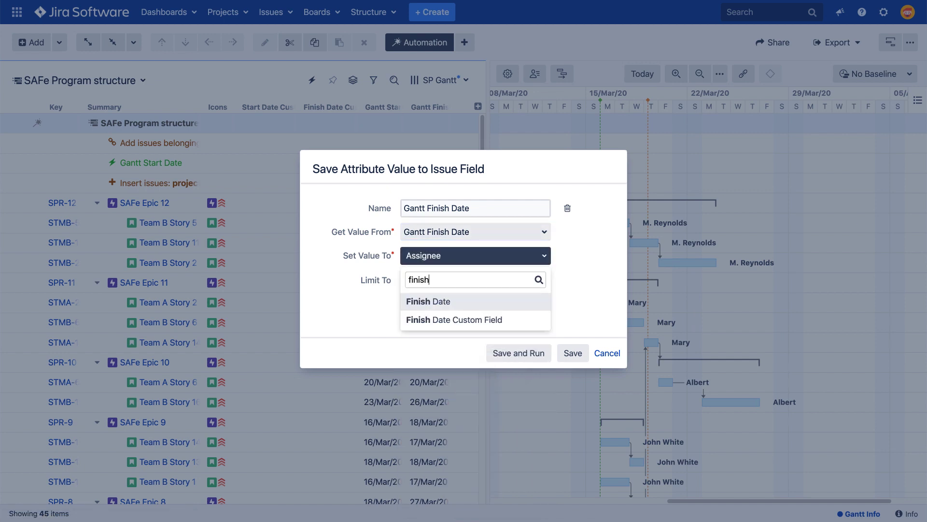
left_click(502, 319)
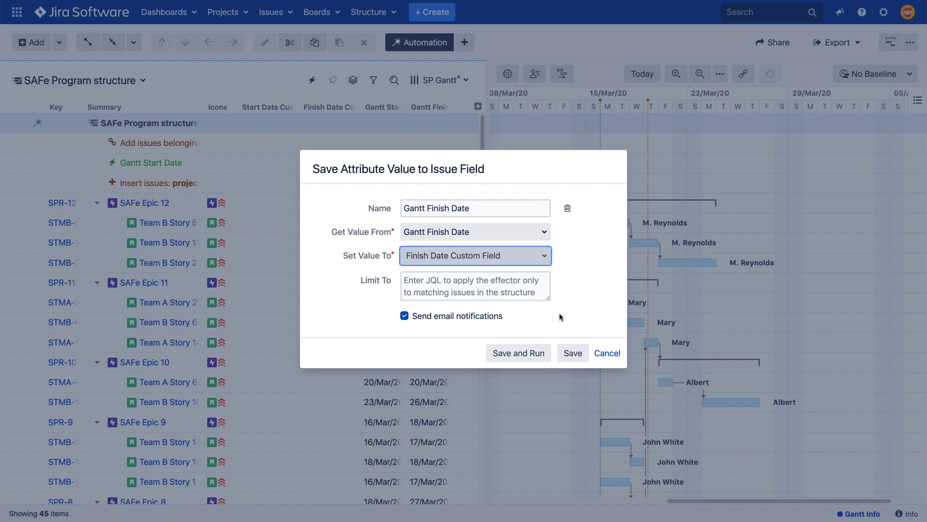
left_click(574, 353)
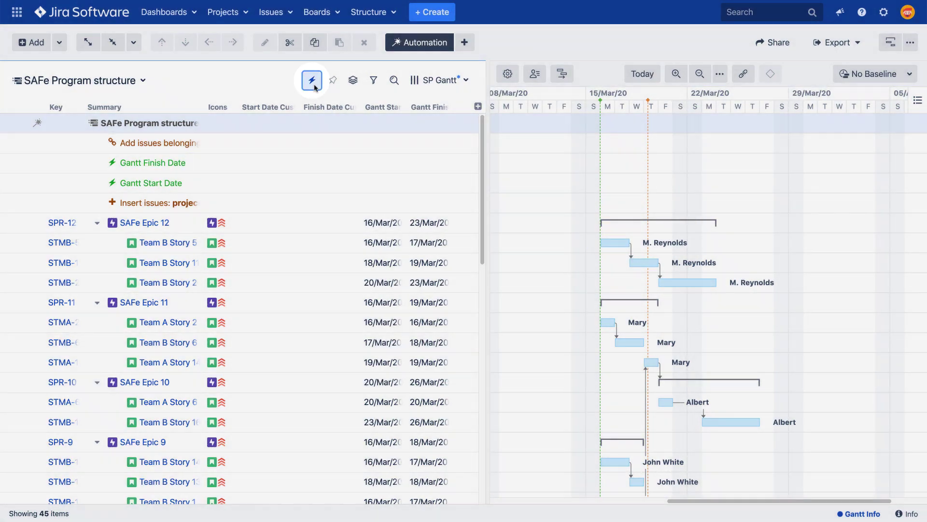
Run both Gantt effectors, review the previewed effects, and apply all 90 date changes.
left_click(312, 81)
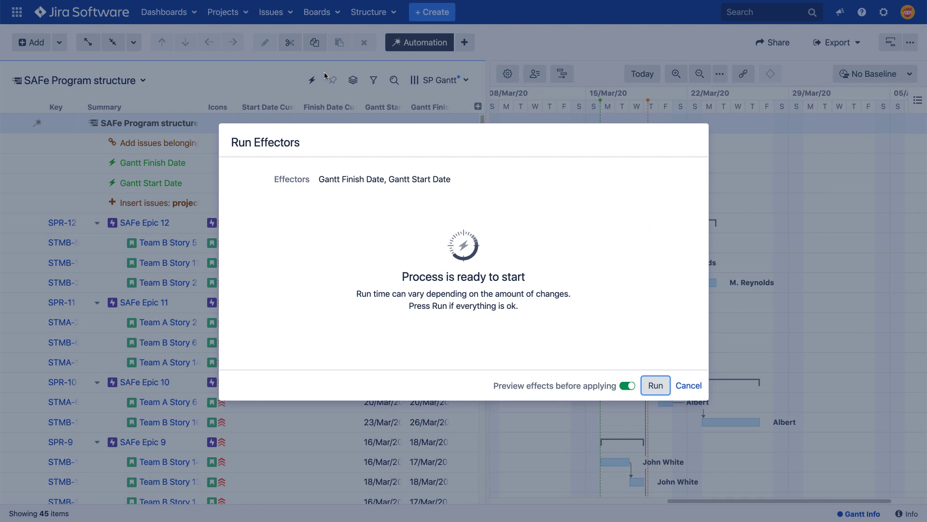
left_click(655, 383)
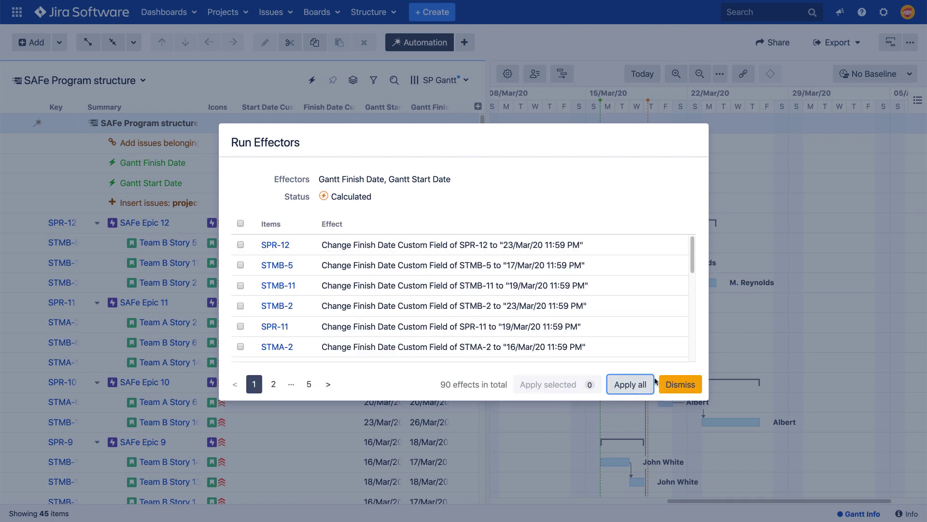
left_click_drag(692, 266, 696, 354)
left_click(307, 385)
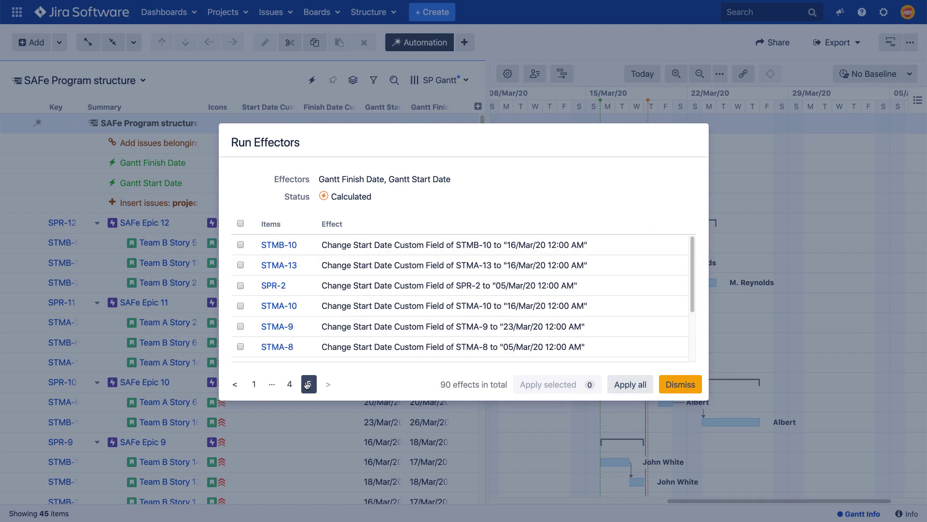
left_click_drag(691, 271, 686, 329)
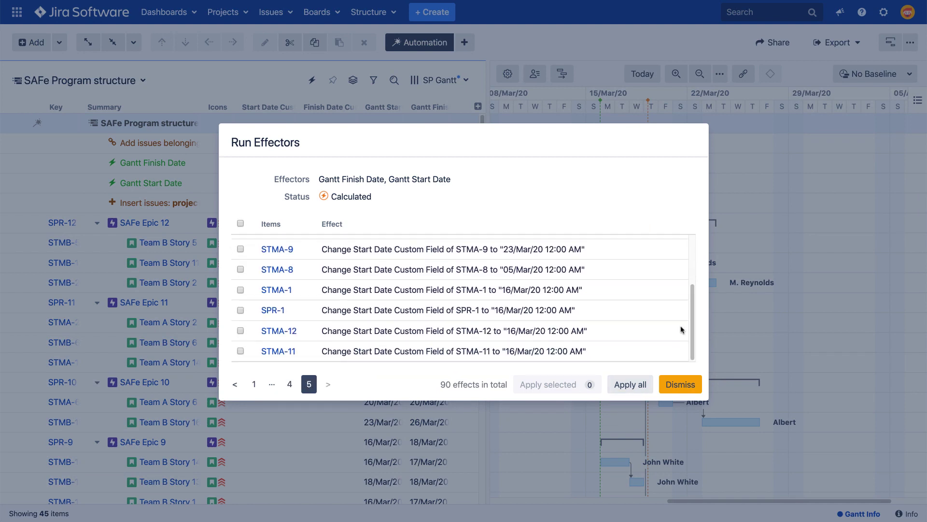
left_click(642, 381)
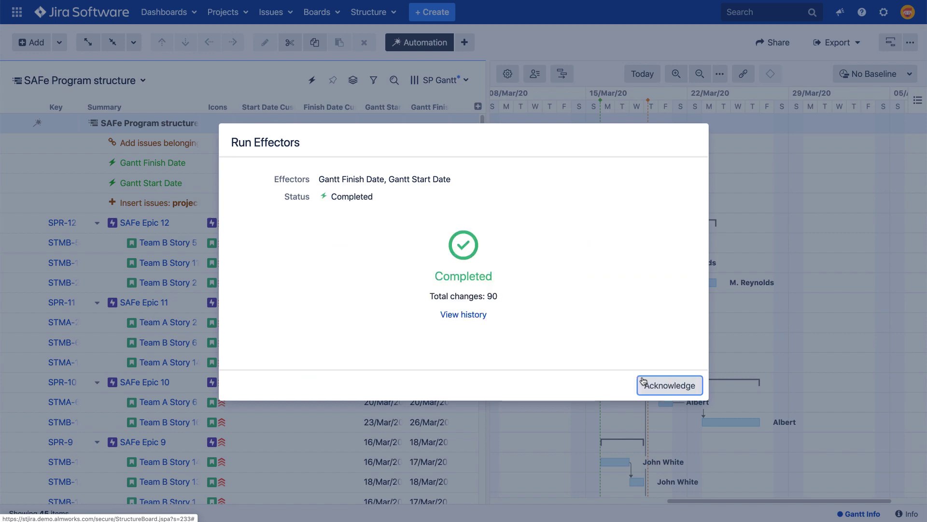
Close the run summary and show Team B Story 5's details down to its Start and Finish dates.
left_click(643, 381)
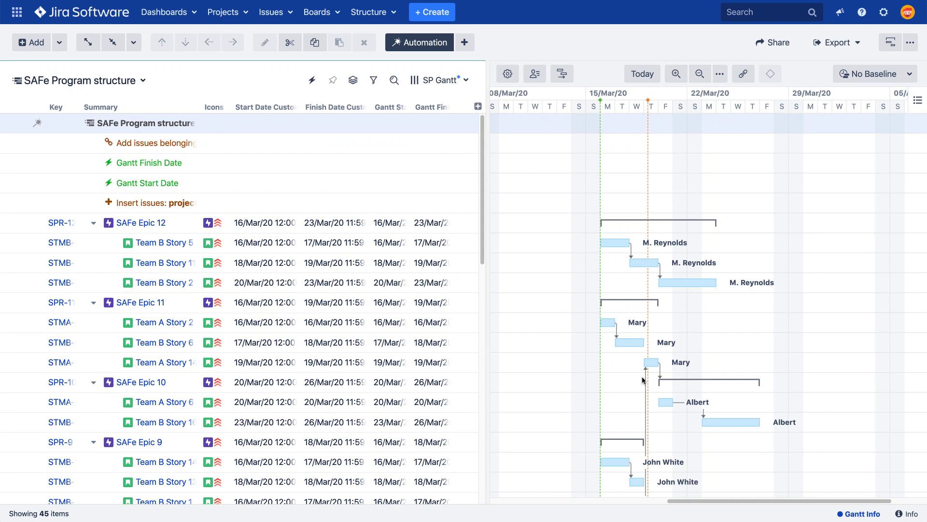
left_click(178, 246)
left_click(178, 246)
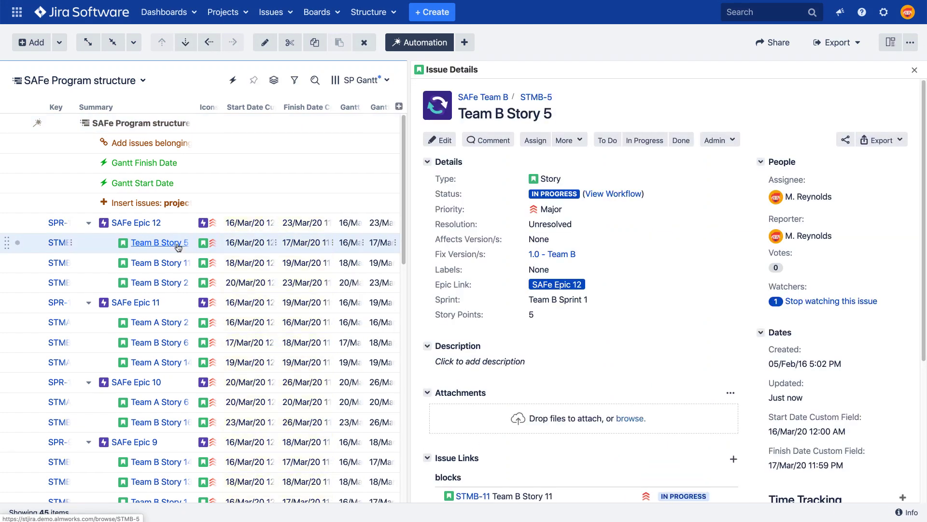
left_click_drag(922, 262, 916, 345)
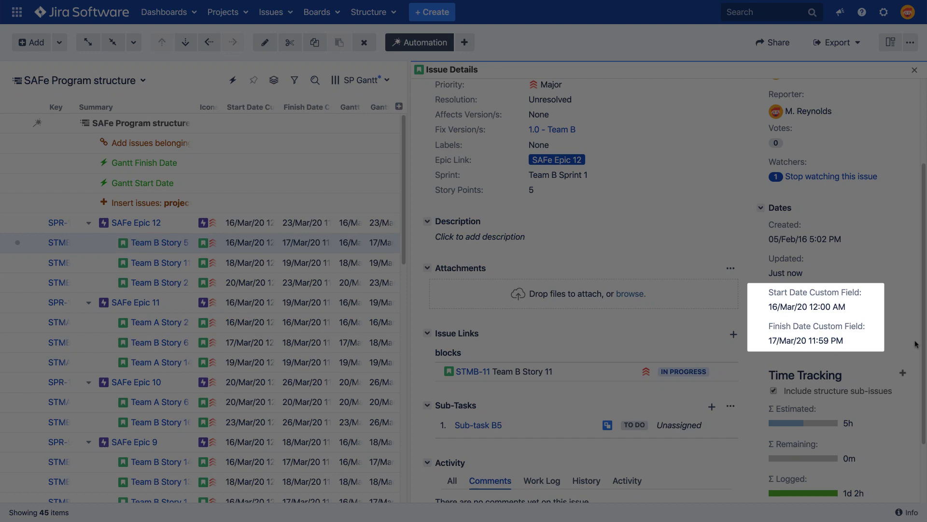